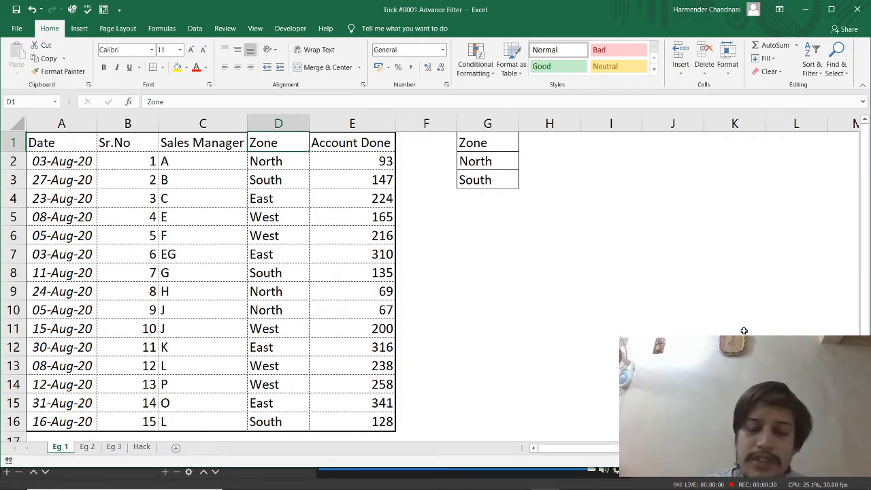
# Review the Zone criteria in G1:G3 and the matching Zone header in the data table
pyautogui.hotkey('ctrl', 'Home')
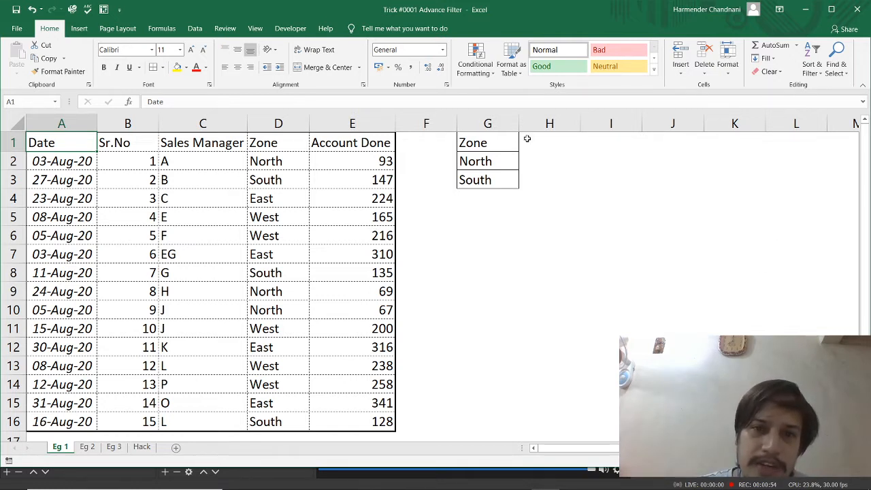
pyautogui.click(499, 141)
pyautogui.moveTo(500, 141); pyautogui.dragTo(490, 180)
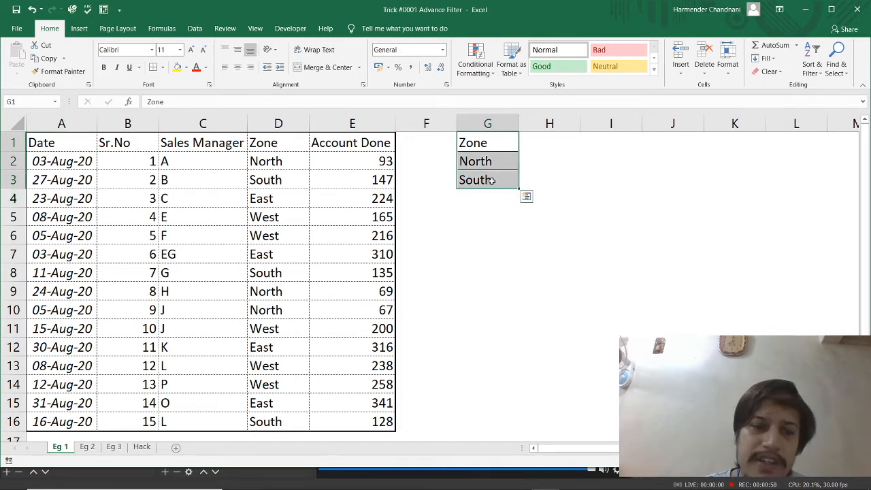
pyautogui.click(288, 149)
# Start an Advanced Filter on the data table A1:E16 with G1:G3 as the criteria range
pyautogui.hotkey('ctrl', 'Home')
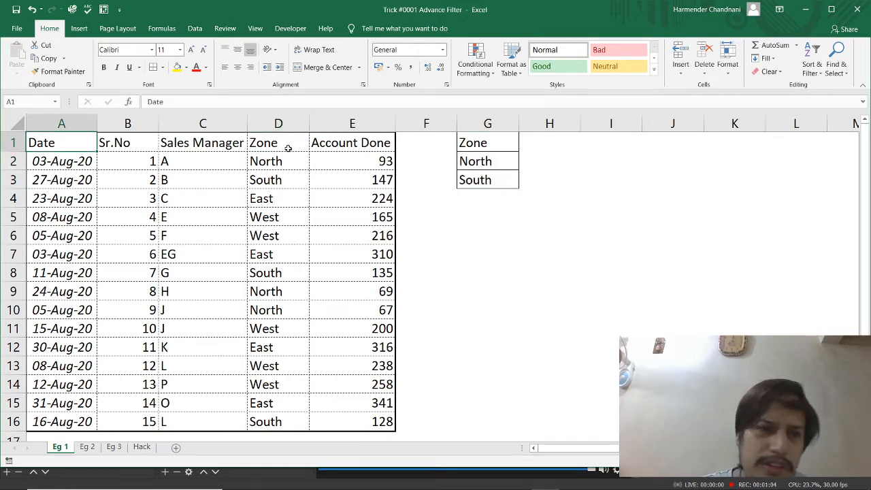
pyautogui.click(195, 28)
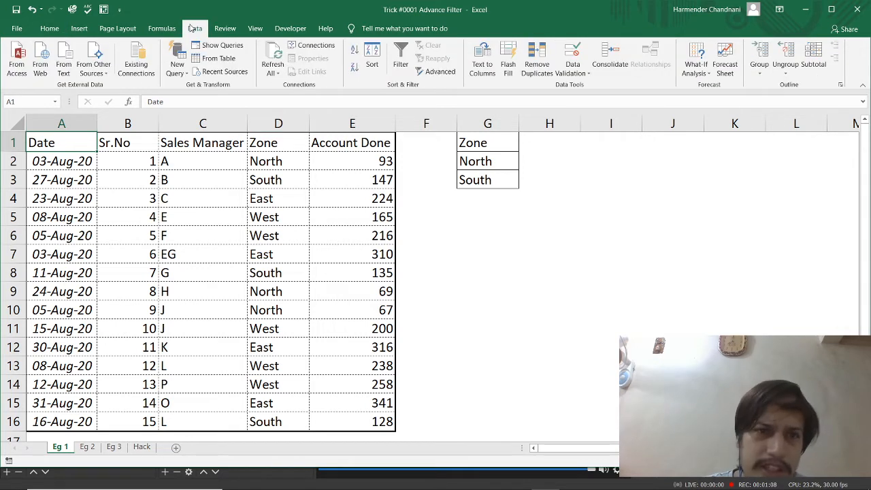
pyautogui.click(436, 72)
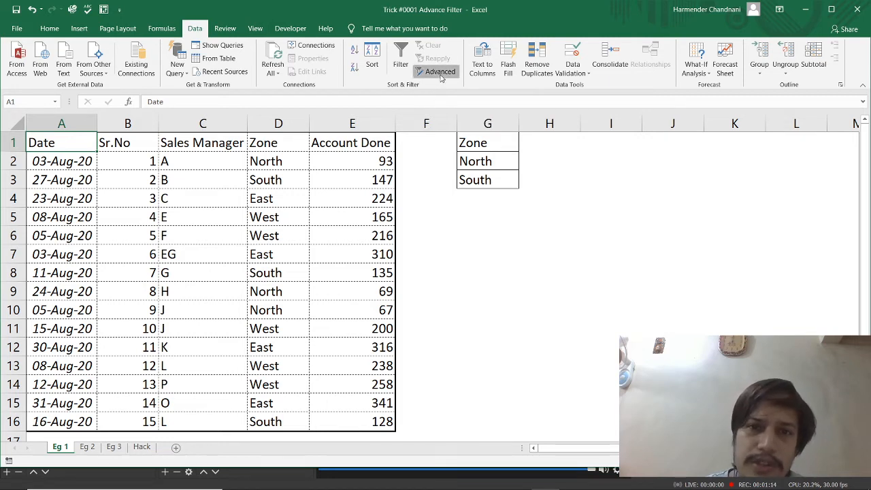
pyautogui.moveTo(612, 111); pyautogui.dragTo(445, 197)
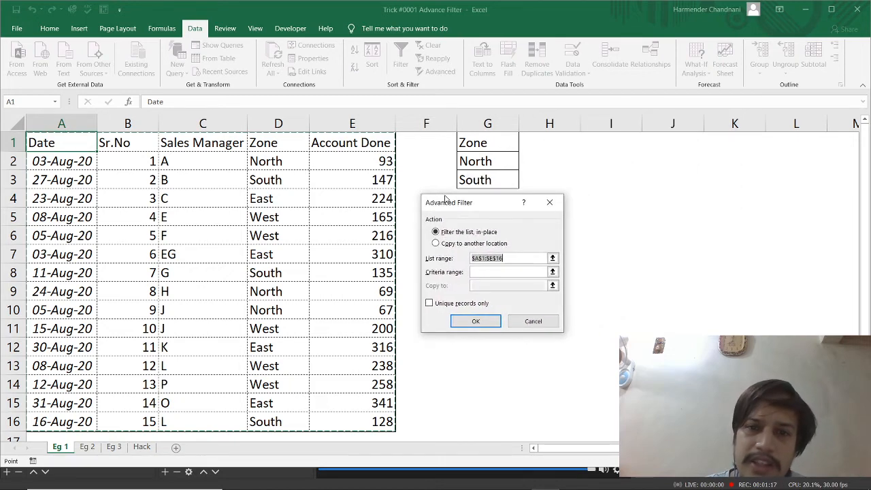
pyautogui.click(501, 273)
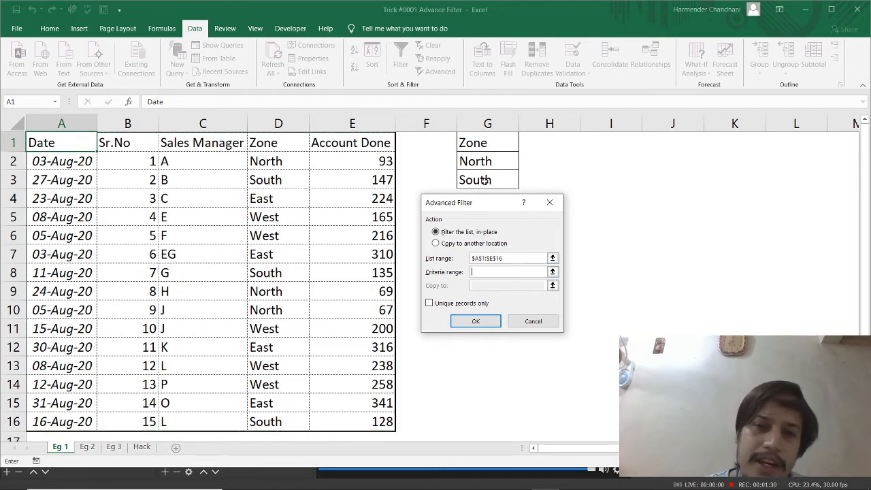
pyautogui.moveTo(486, 144); pyautogui.dragTo(488, 180)
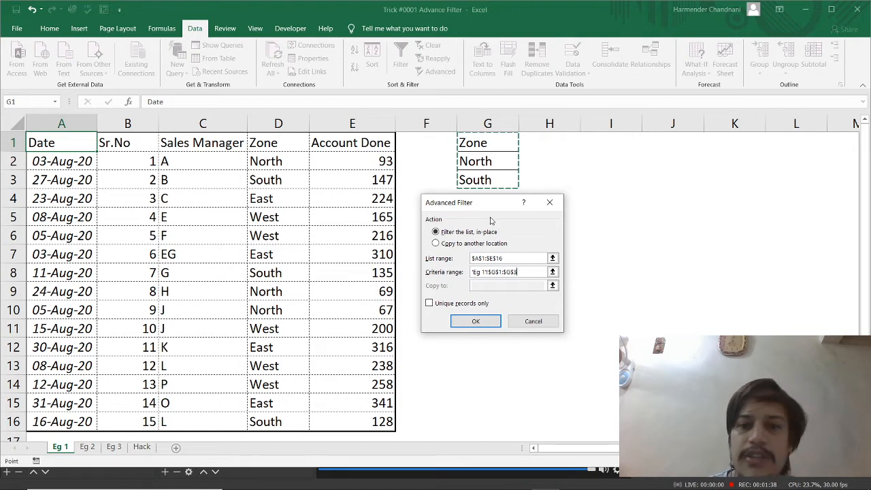
# Run the filter with the results copied to another location starting at G8, and autofit column G
pyautogui.click(440, 245)
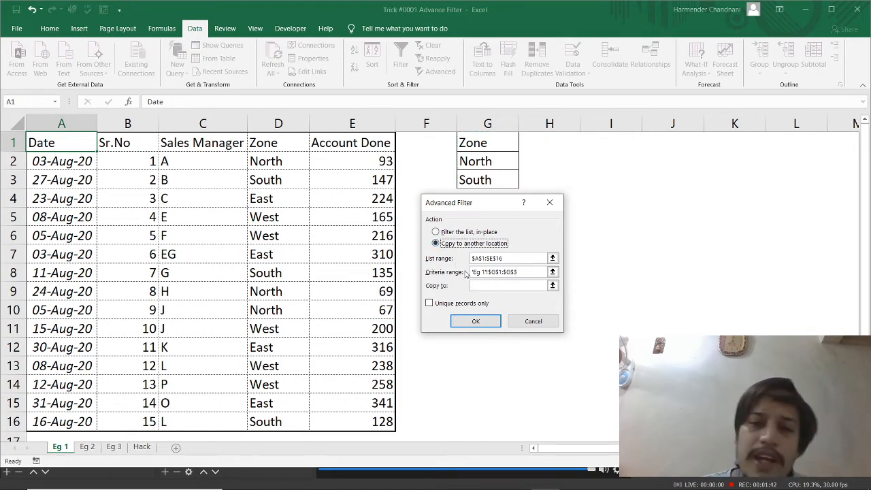
pyautogui.moveTo(478, 207); pyautogui.dragTo(583, 62)
pyautogui.click(591, 140)
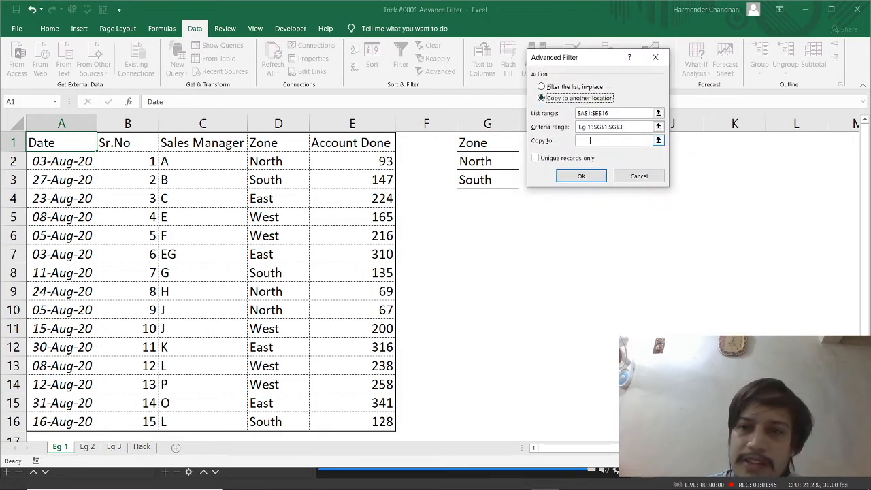
pyautogui.click(461, 269)
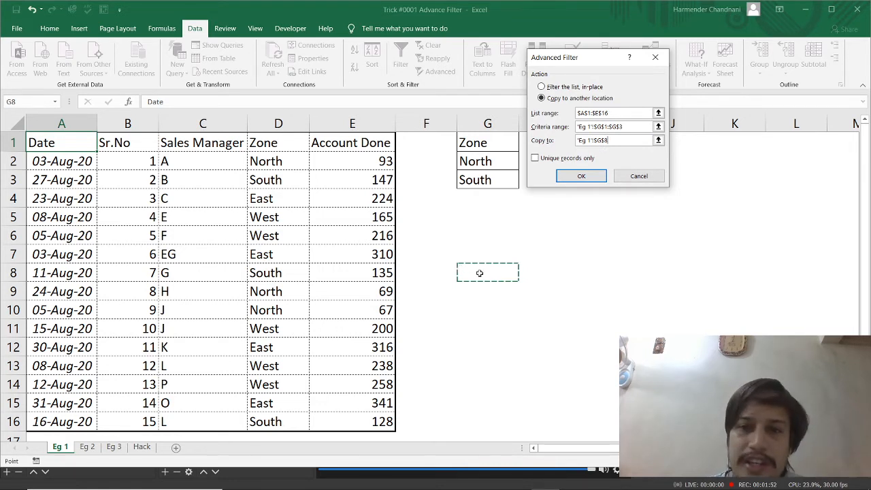
pyautogui.click(588, 177)
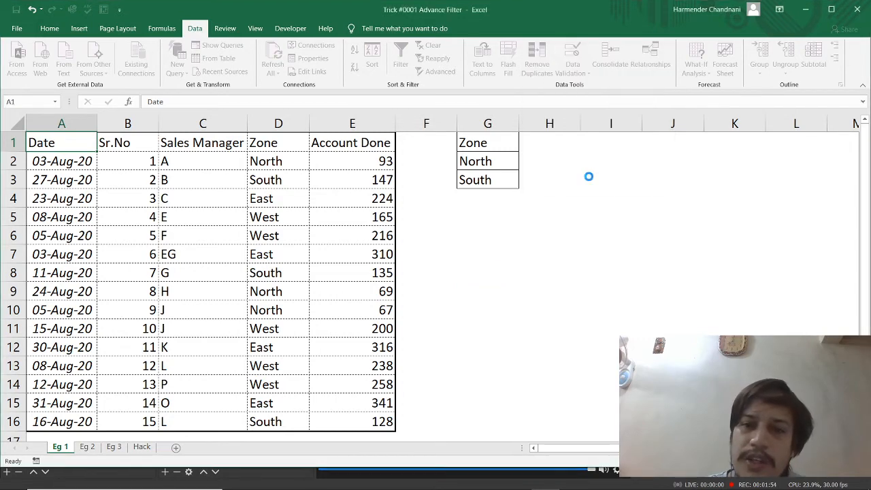
pyautogui.doubleClick(521, 117)
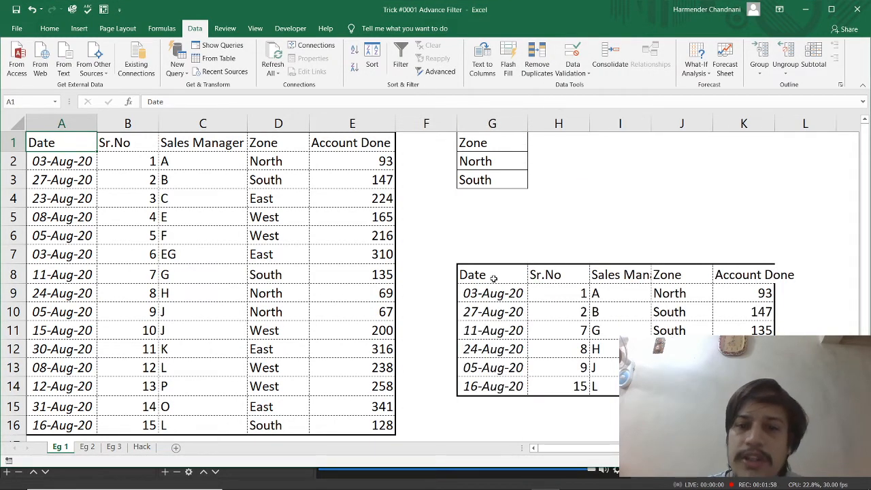
# Compare the Zone values in the extracted table with the North and South criteria
pyautogui.click(493, 279)
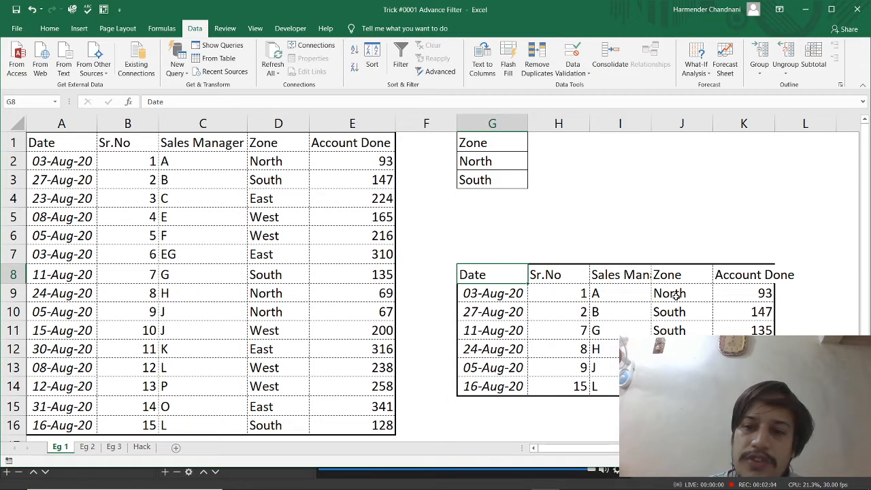
pyautogui.moveTo(676, 294); pyautogui.dragTo(674, 367)
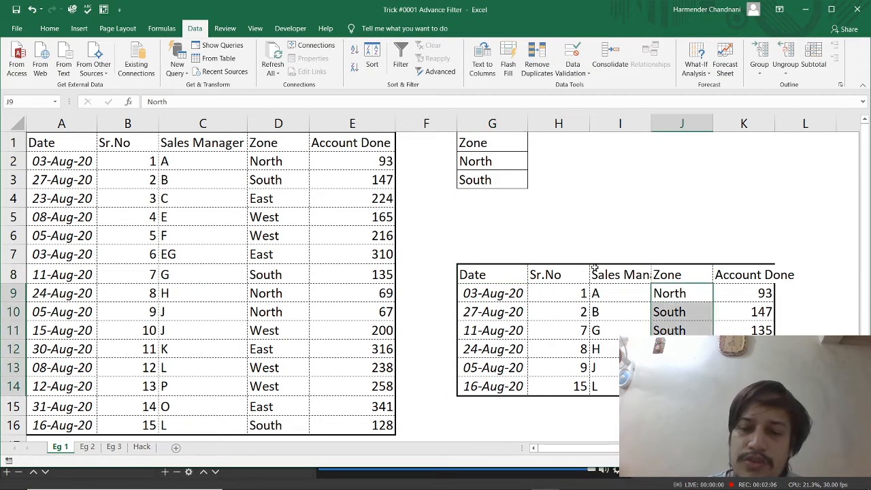
pyautogui.moveTo(488, 162); pyautogui.dragTo(482, 180)
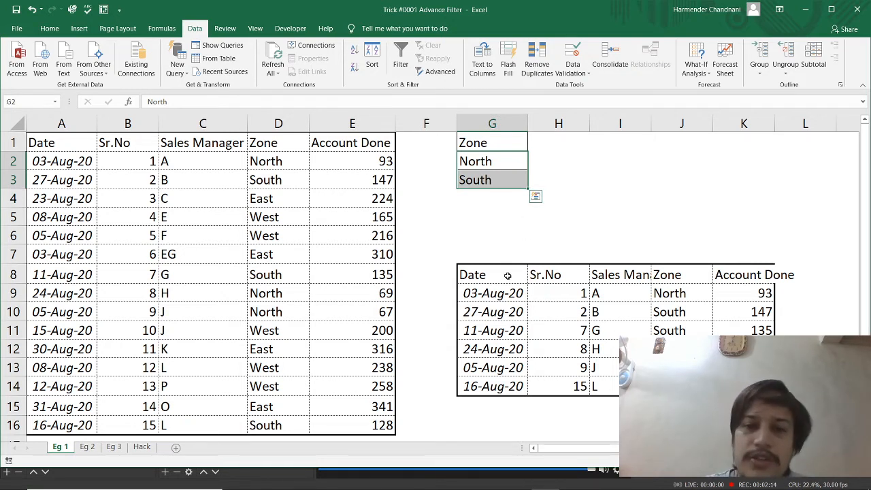
pyautogui.moveTo(508, 277); pyautogui.dragTo(744, 387)
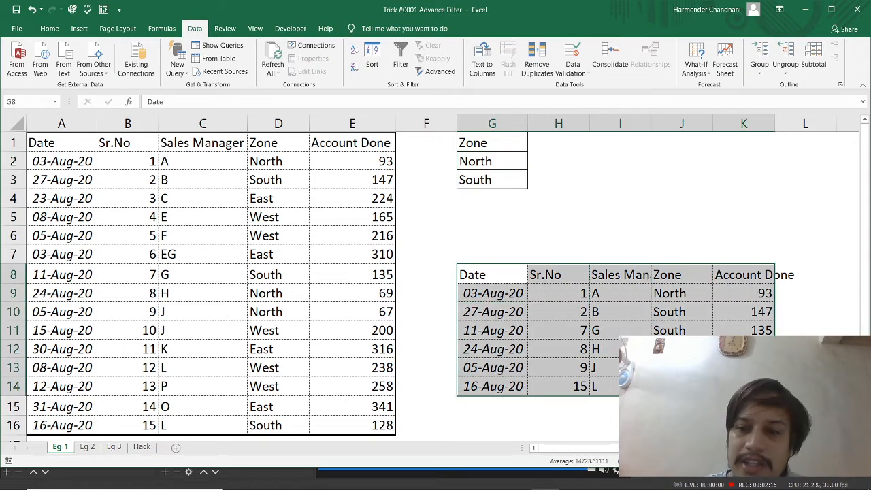
pyautogui.moveTo(676, 294); pyautogui.dragTo(677, 312)
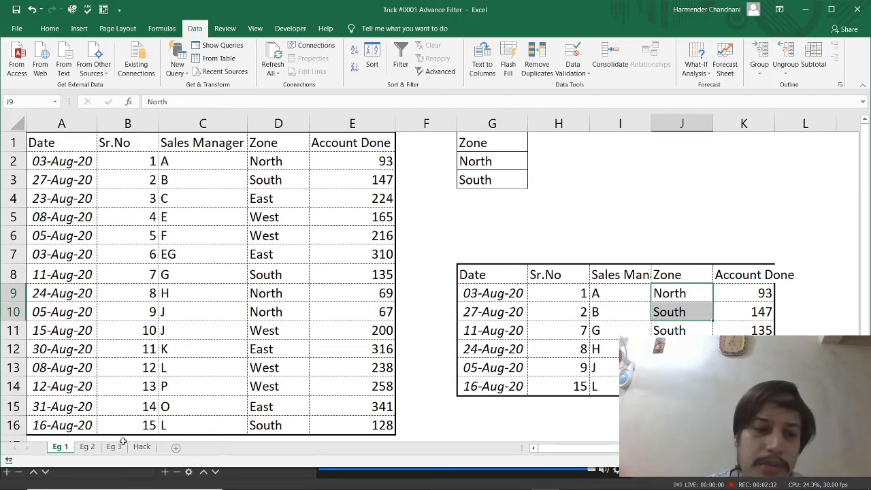
# On sheet Eg 2, start an Advanced Filter on A1:E16 using the Date and Account Done criteria in G1:H2
pyautogui.click(89, 448)
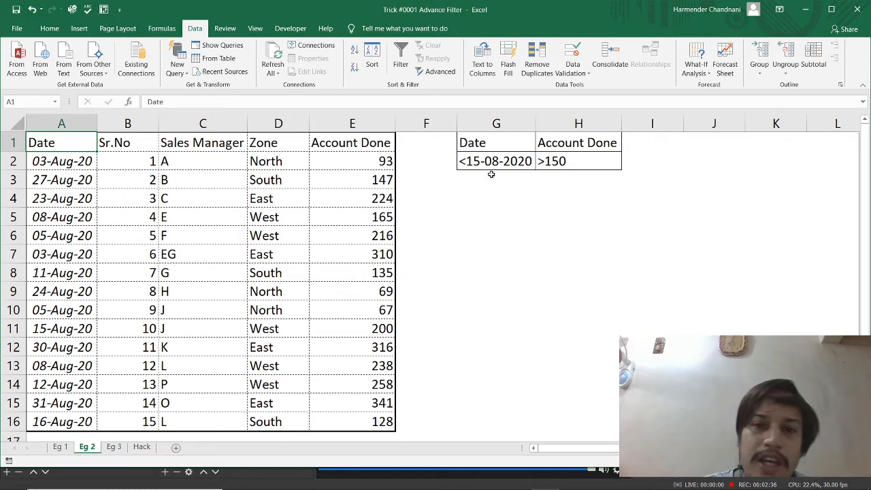
pyautogui.click(488, 143)
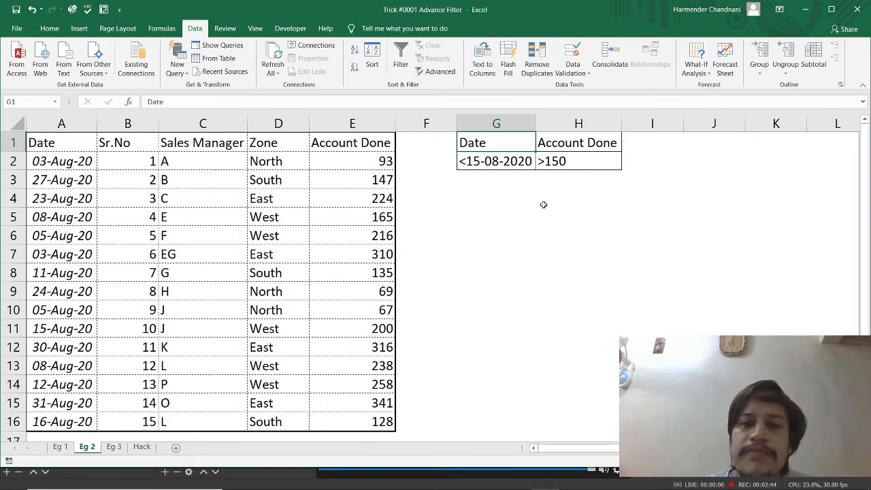
pyautogui.click(503, 161)
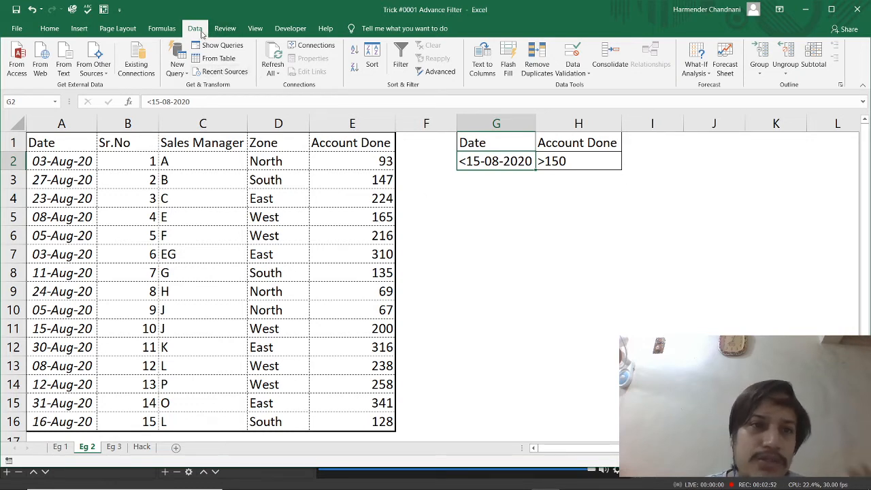
pyautogui.click(452, 75)
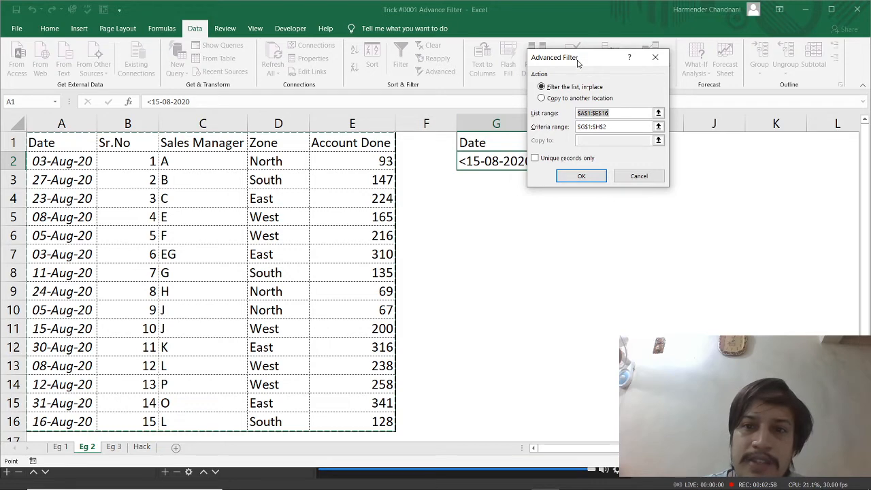
pyautogui.moveTo(579, 63); pyautogui.dragTo(681, 215)
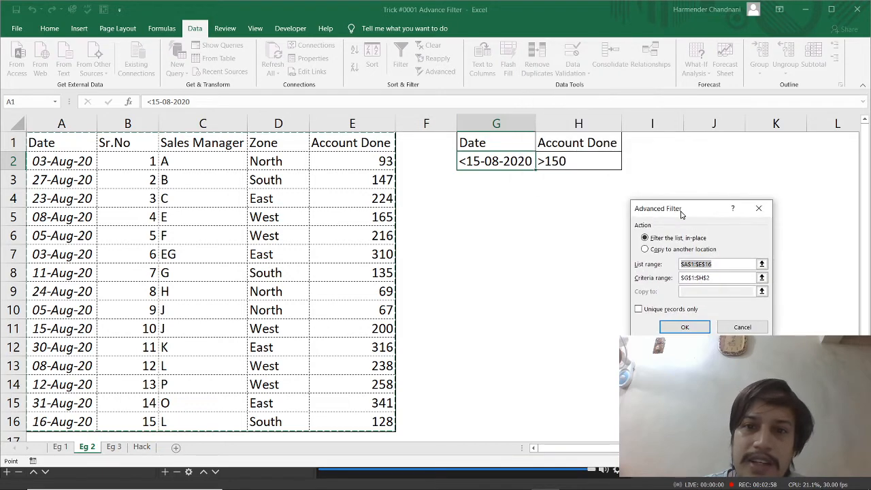
pyautogui.click(718, 278)
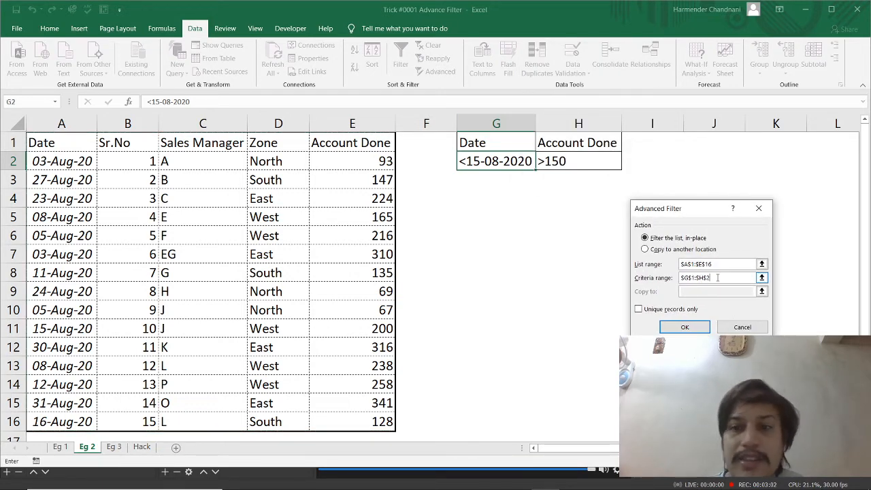
# Run the filter with the matching rows copied to another location starting at G7
pyautogui.click(682, 251)
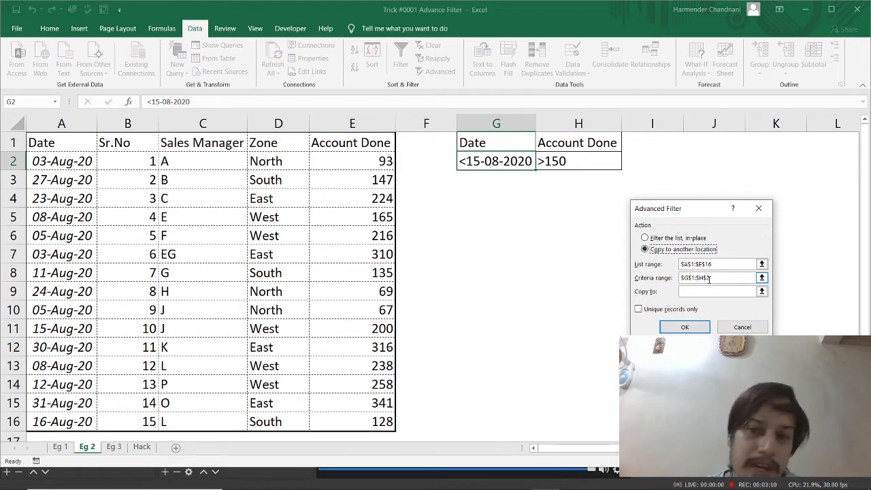
pyautogui.click(706, 291)
pyautogui.click(705, 291)
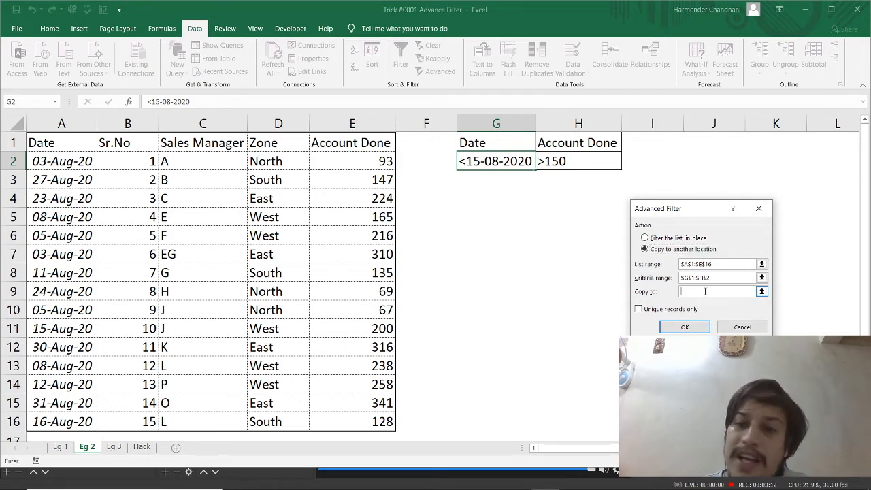
pyautogui.click(496, 261)
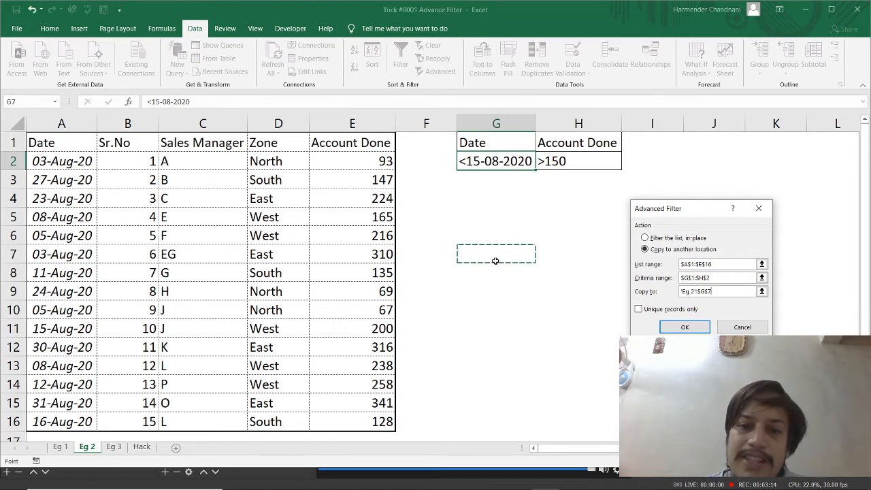
pyautogui.click(684, 327)
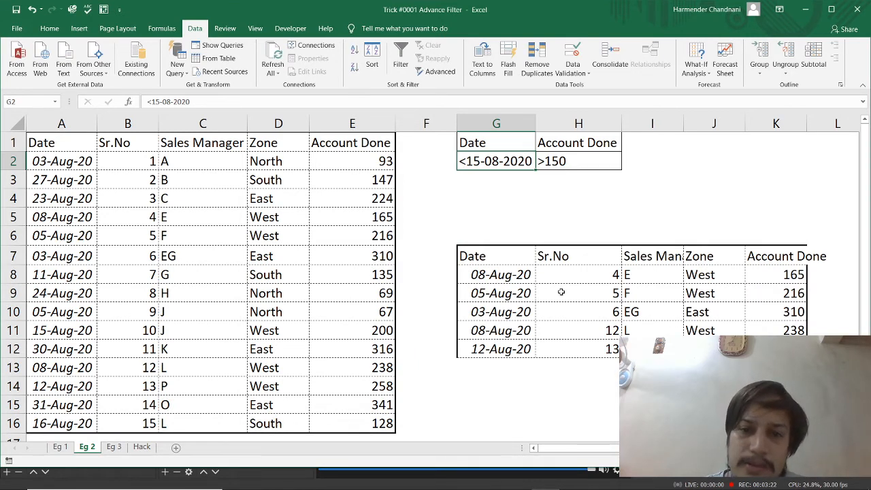
# Check the Date and Account Done columns of the extracted table against the criteria
pyautogui.click(489, 257)
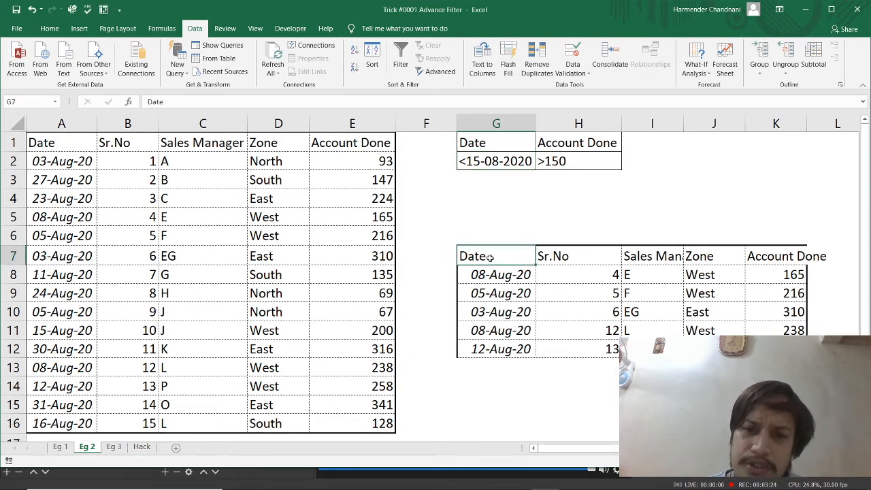
pyautogui.hotkey('ctrl', 'shift', 'Down')
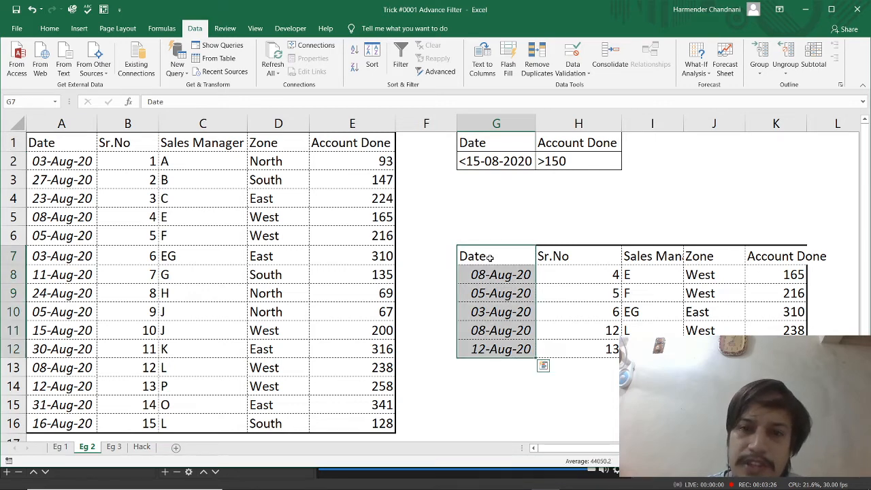
pyautogui.press('Right')
pyautogui.press('Right')
pyautogui.press('Right')
pyautogui.press('Right')
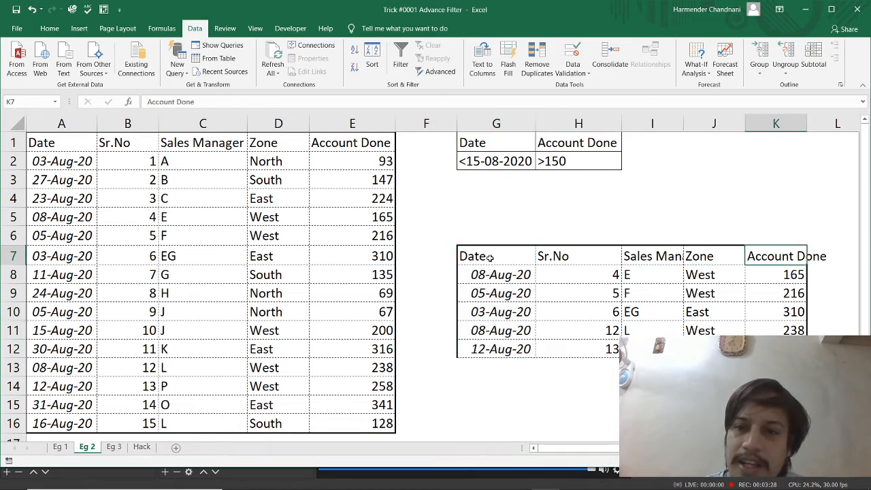
pyautogui.hotkey('ctrl', 'shift', 'Down')
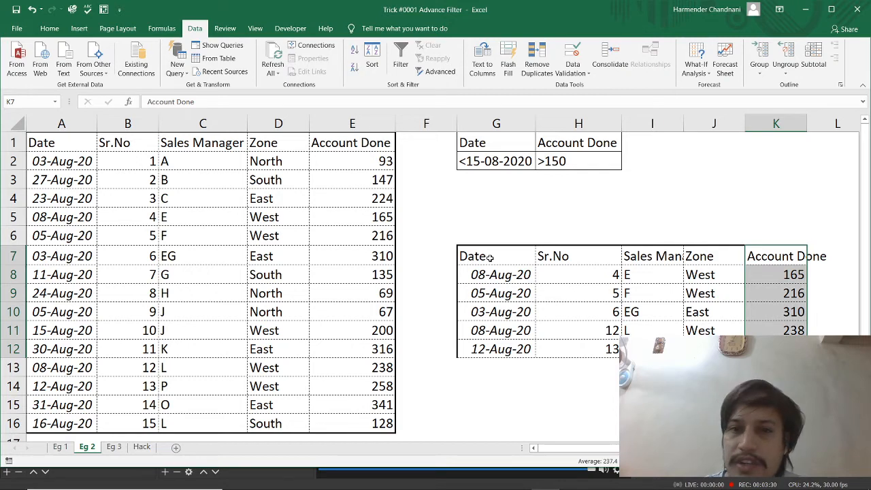
# Turn on AutoFilter for the source data table starting at A1
pyautogui.hotkey('ctrl', 'Left')
pyautogui.hotkey('ctrl', 'Left')
pyautogui.hotkey('ctrl', 'Left')
pyautogui.hotkey('ctrl', 'Up')
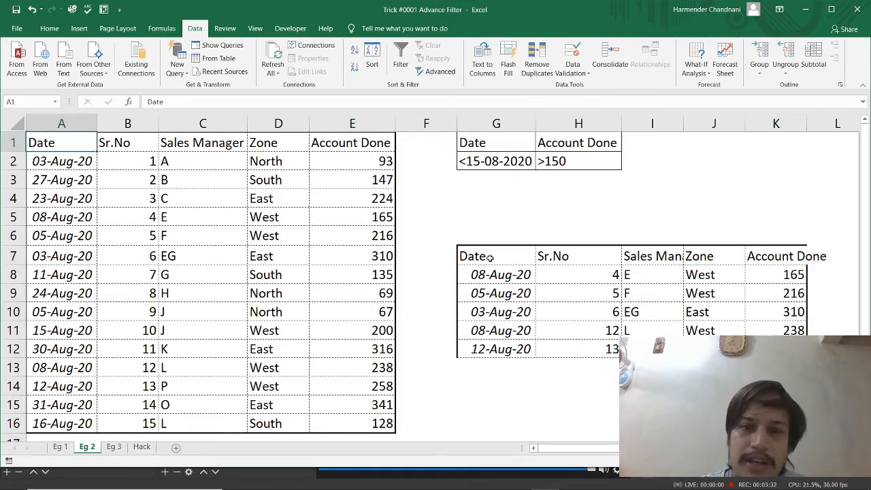
pyautogui.hotkey('ctrl', 'shift', 'l')
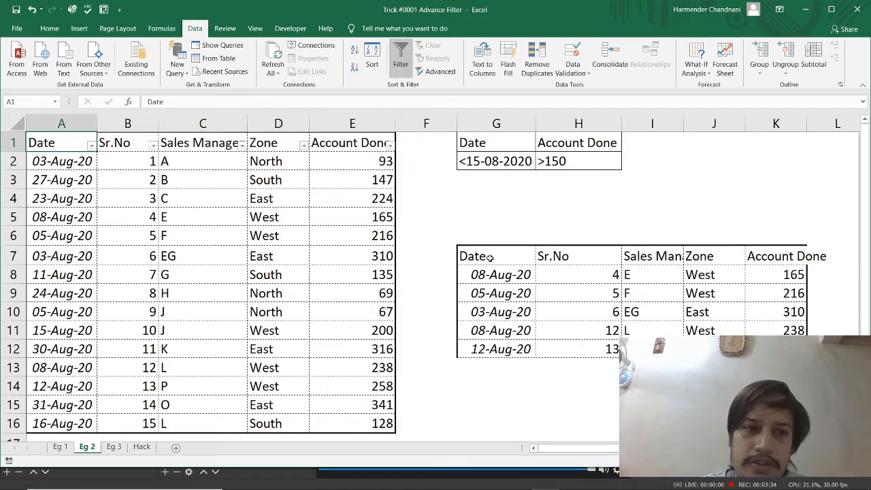
# Filter the Date column to show only 03, 05, 08, 11 and 12 August 2020
pyautogui.hotkey('alt', 'Down')
pyautogui.press('Down')
pyautogui.press('Down')
pyautogui.press('space')
pyautogui.press('Down')
pyautogui.press('space')
pyautogui.press('Down')
pyautogui.press('space')
pyautogui.press('Down')
pyautogui.press('space')
pyautogui.press('Down')
pyautogui.press('space')
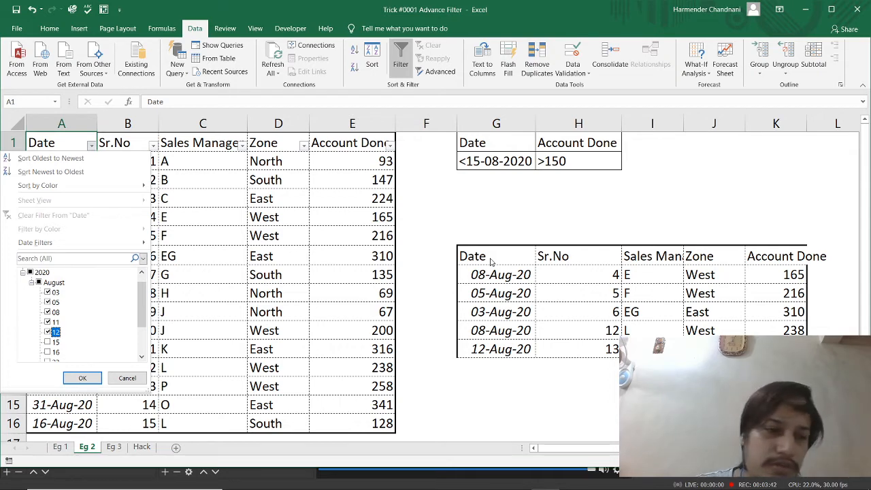
pyautogui.press('Return')
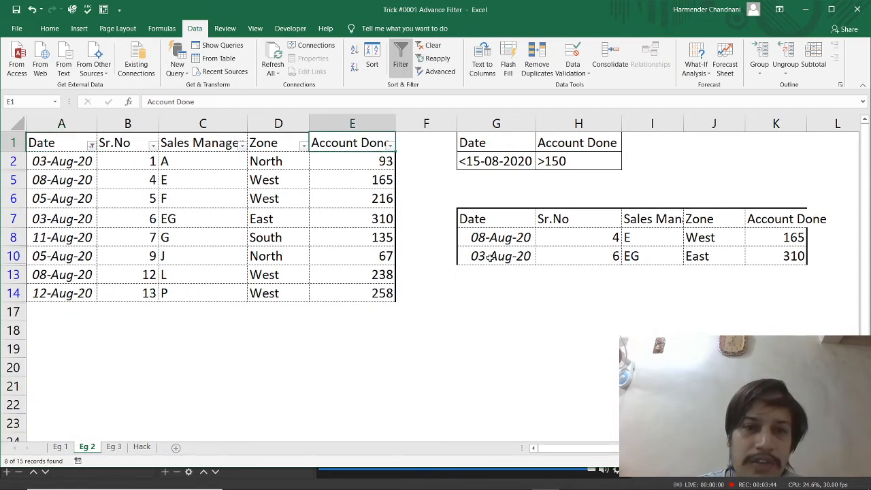
# Filter the Account Done column to show only 165, 216, 238, 258 and 310
pyautogui.hotkey('alt', 'Down')
pyautogui.press('space')
pyautogui.press('Down')
pyautogui.press('Down')
pyautogui.press('Down')
pyautogui.press('Down')
pyautogui.press('Down')
pyautogui.press('space')
pyautogui.press('Up')
pyautogui.press('space')
pyautogui.press('Up')
pyautogui.press('space')
pyautogui.press('Up')
pyautogui.press('space')
pyautogui.press('Up')
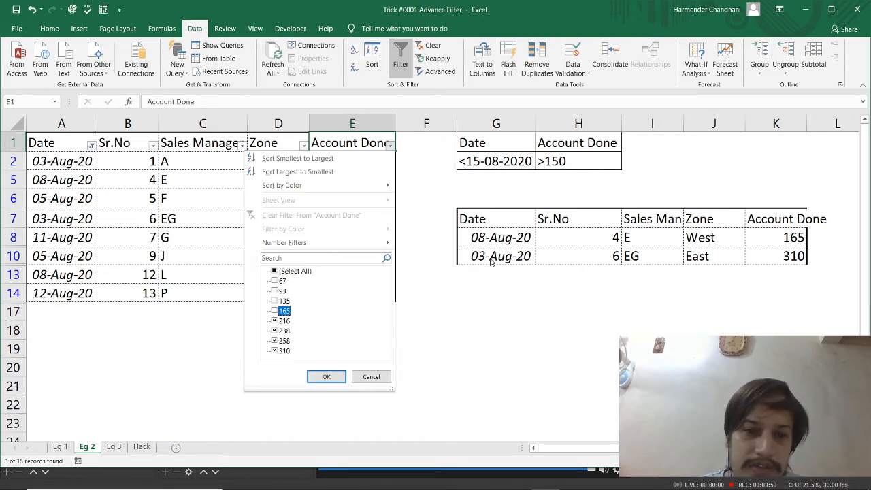
pyautogui.press('Return')
pyautogui.press('Down')
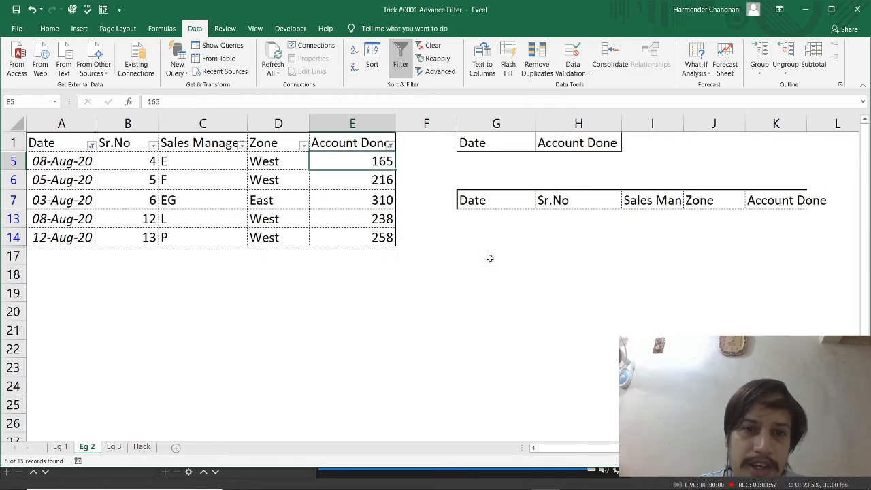
# Review the Account Done and Sales Manager values in the filtered source rows
pyautogui.hotkey('ctrl', 'shift', 'Down')
pyautogui.press('Up')
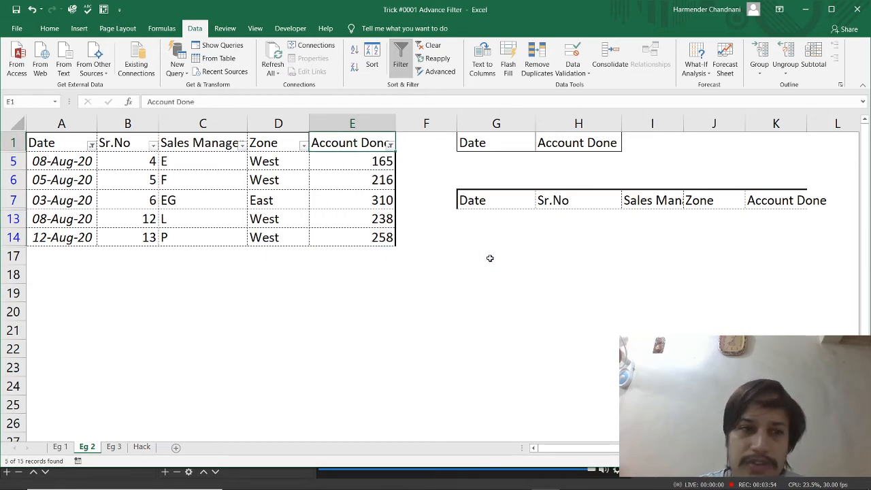
pyautogui.press('Left')
pyautogui.press('Left')
pyautogui.press('Down')
# Turn off AutoFilter on the source data table so all rows are shown
pyautogui.press('Down')
pyautogui.press('Down')
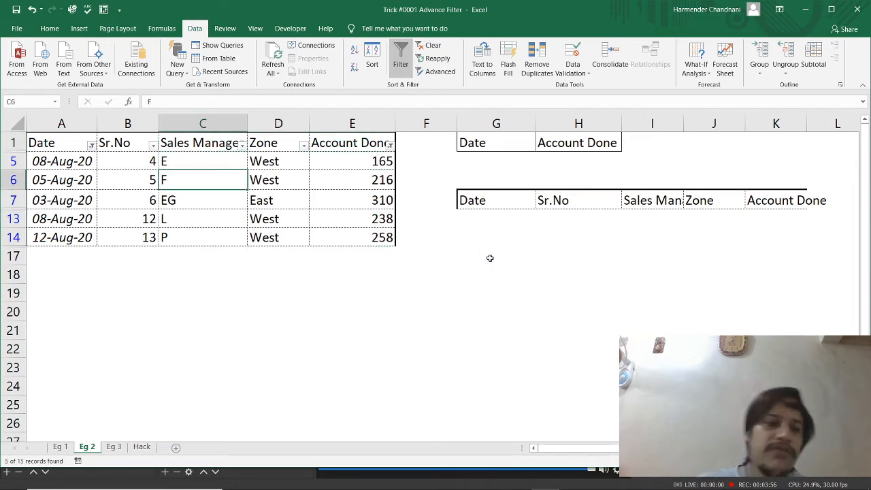
pyautogui.press('Up')
pyautogui.hotkey('ctrl', 'shift', 'l')
pyautogui.press('Down')
# Compare the Sales Manager entries in the extracted table with the AutoFilter result and return to the criteria headers
pyautogui.moveTo(652, 312); pyautogui.dragTo(660, 328)
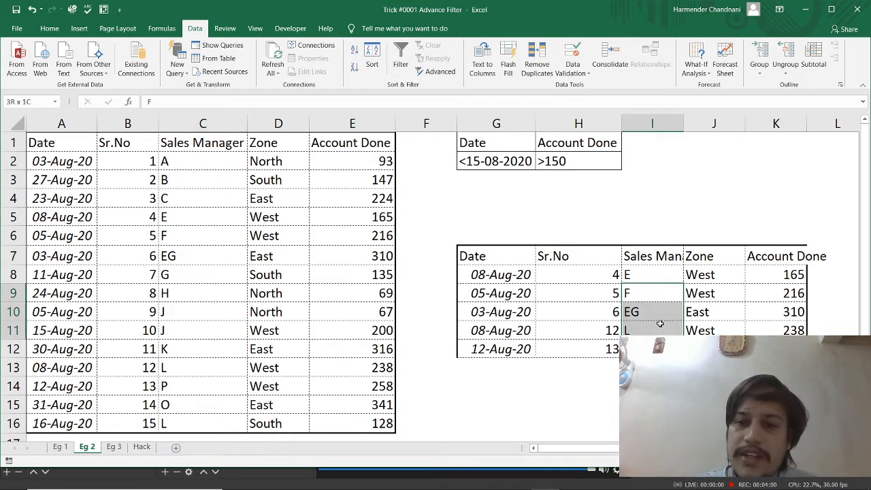
pyautogui.moveTo(642, 277); pyautogui.dragTo(643, 331)
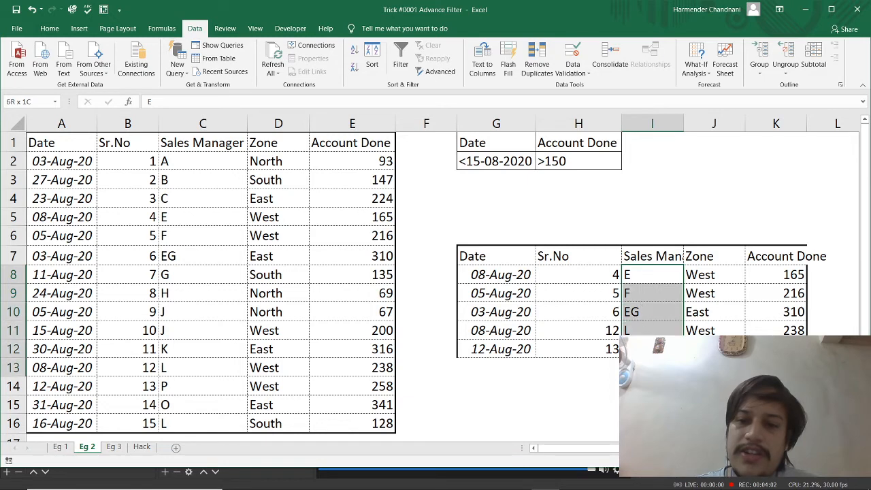
pyautogui.hotkey('ctrl', 'Up')
pyautogui.hotkey('ctrl', 'Up')
pyautogui.press('Left')
pyautogui.press('Left')
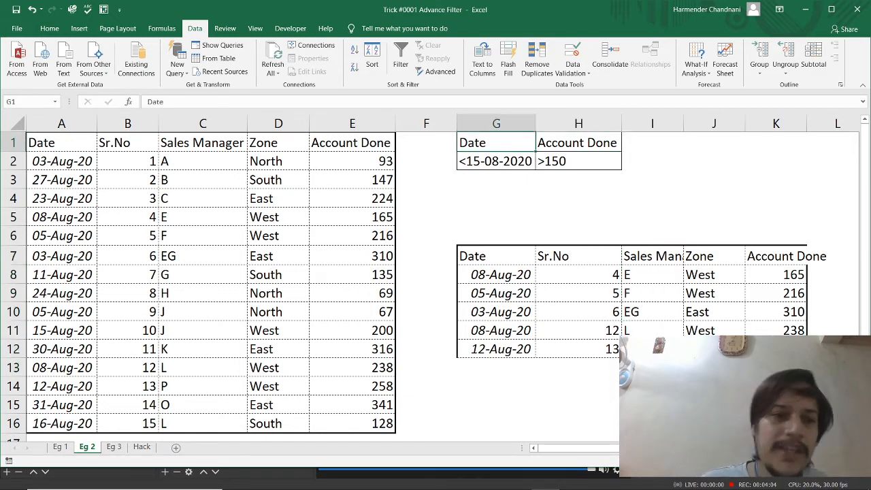
# Open sheet Eg 3 and examine its Date, Zone and Account Done criteria in G1:I2
pyautogui.click(114, 447)
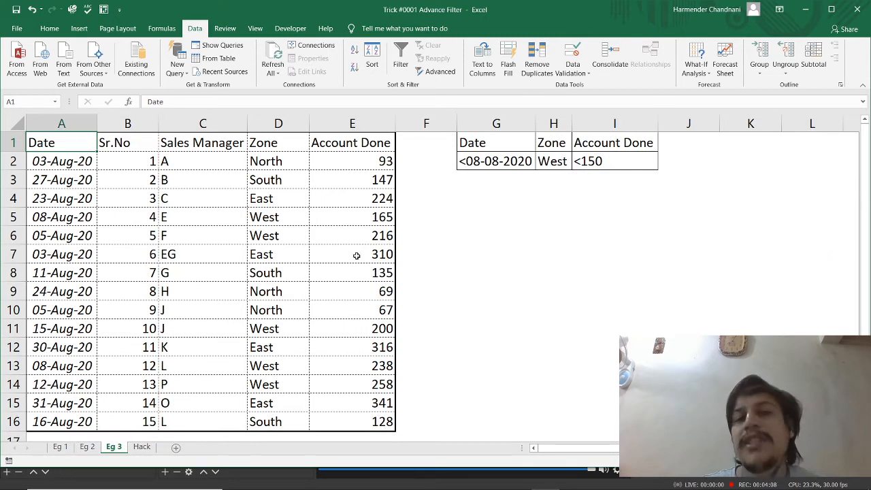
pyautogui.click(499, 162)
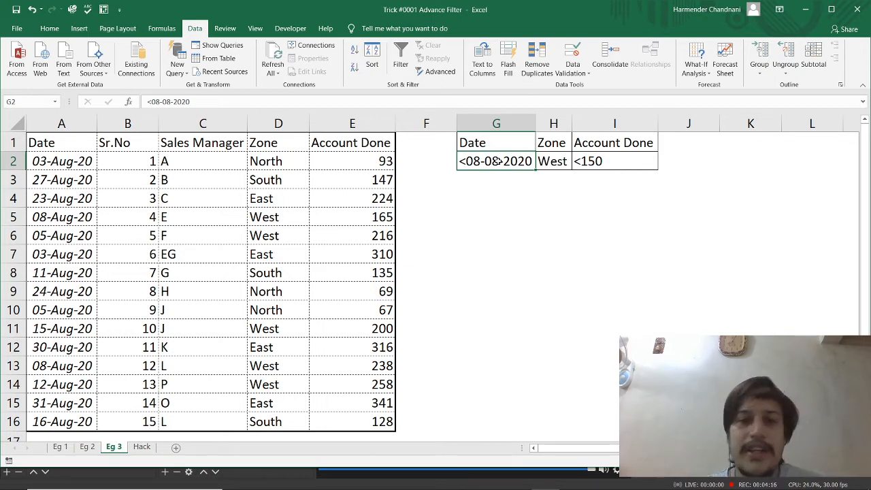
pyautogui.press('Up')
pyautogui.press('Left')
pyautogui.press('Left')
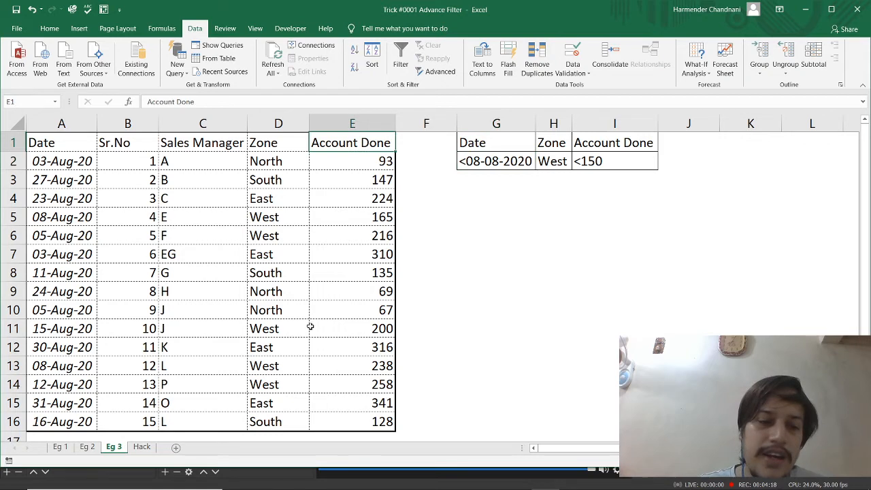
# On the Hack sheet, start an Advanced Filter on A1:E16 with the Account Done criteria in G1:G2
pyautogui.click(143, 448)
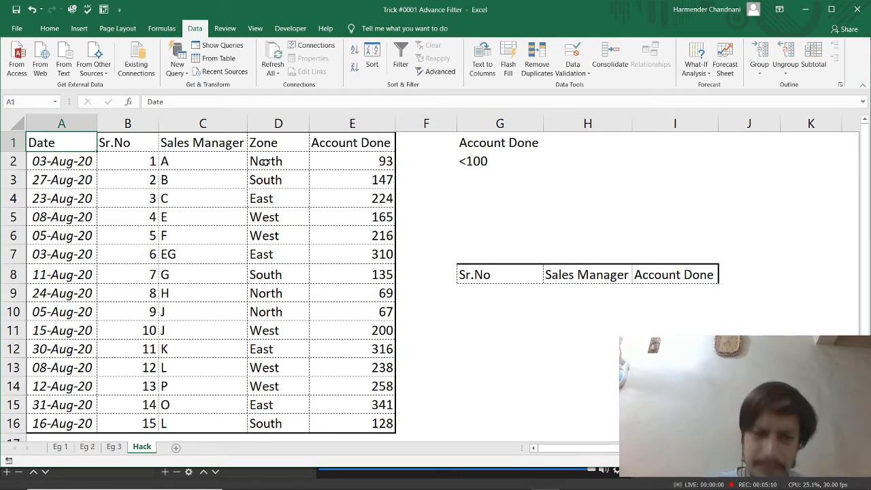
pyautogui.click(441, 73)
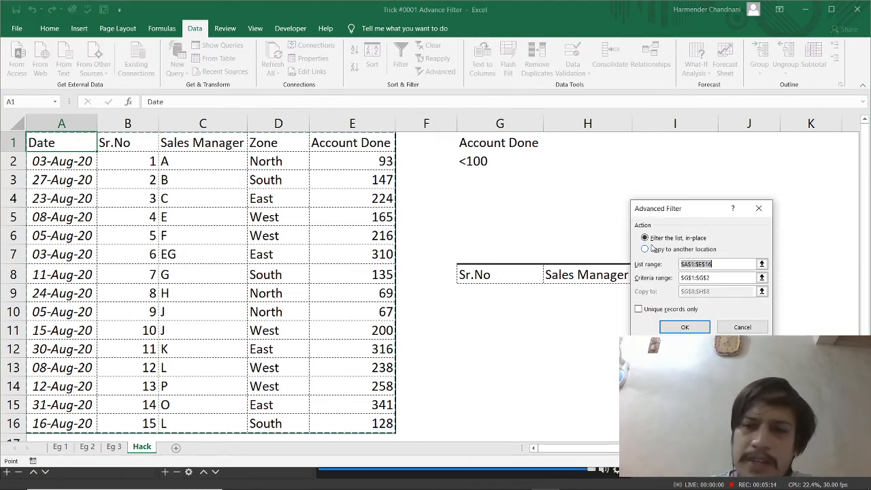
pyautogui.click(725, 278)
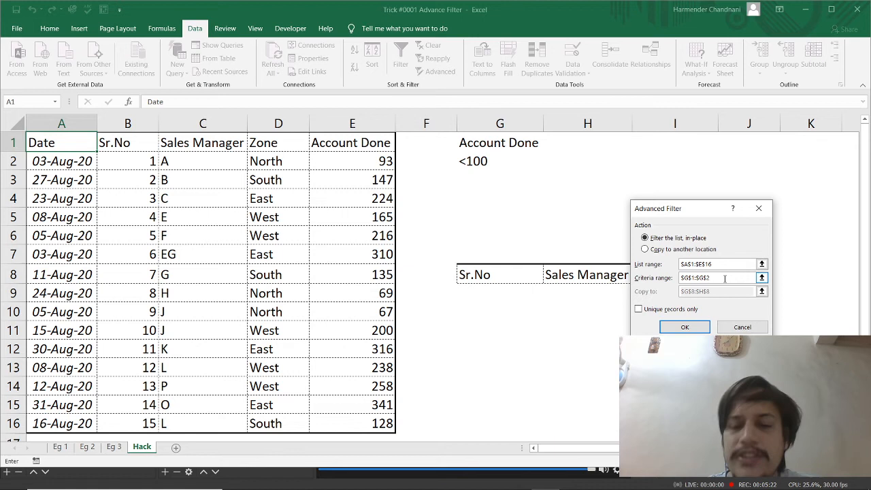
# Run the filter with the results copied to the Sr.No, Sales Manager and Account Done headers in G8:I8
pyautogui.click(680, 250)
pyautogui.moveTo(717, 292); pyautogui.dragTo(574, 274)
pyautogui.press('BackSpace')
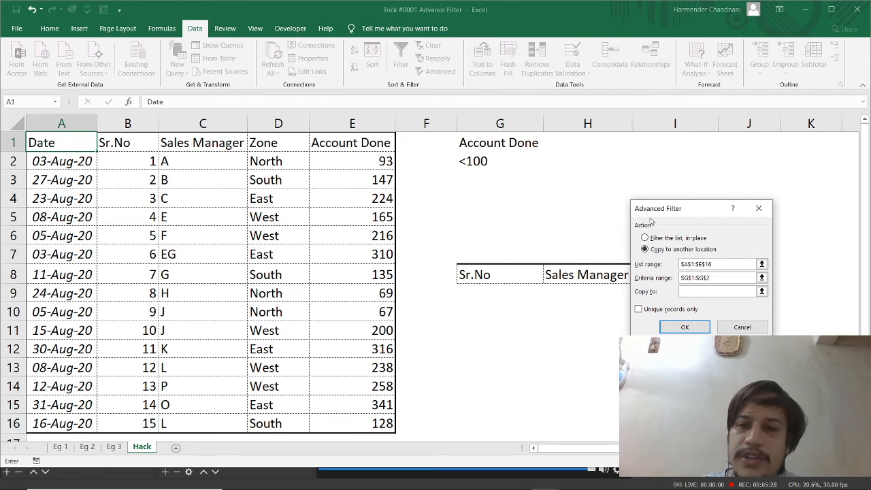
pyautogui.moveTo(674, 209); pyautogui.dragTo(502, 10)
pyautogui.moveTo(508, 274); pyautogui.dragTo(654, 274)
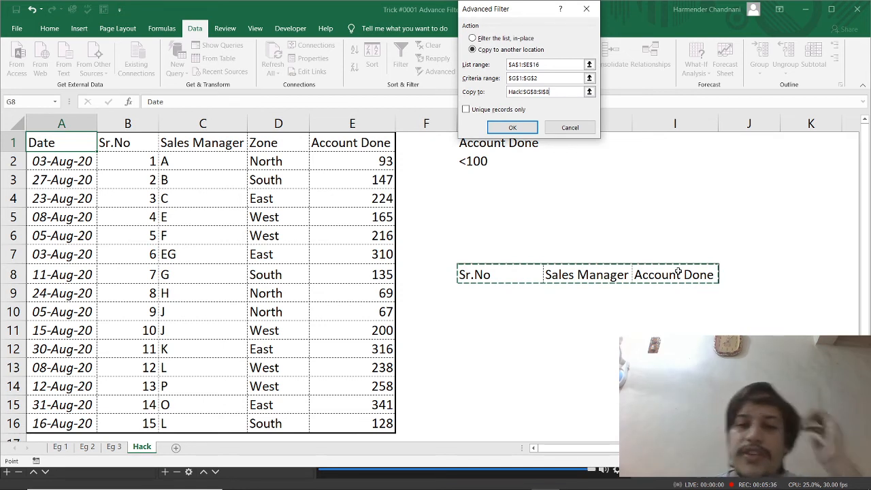
pyautogui.click(505, 129)
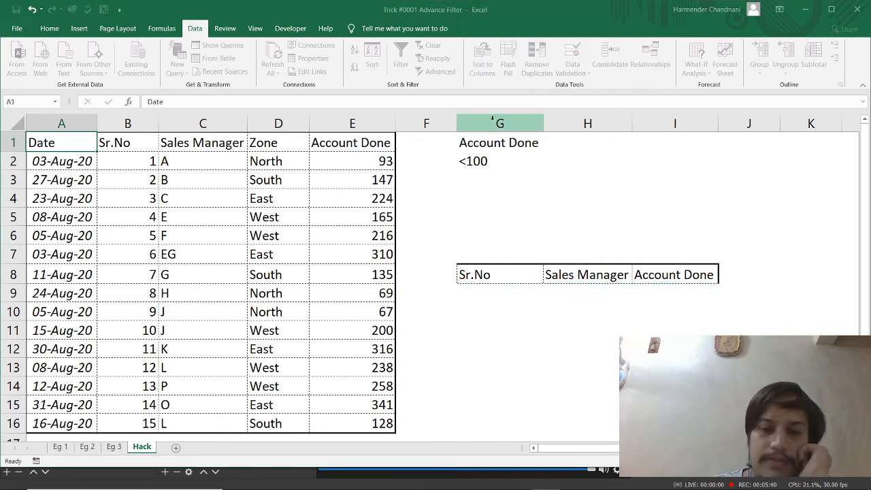
# Check the extracted three-column table against the source rows whose Account Done is below 100
pyautogui.click(500, 124)
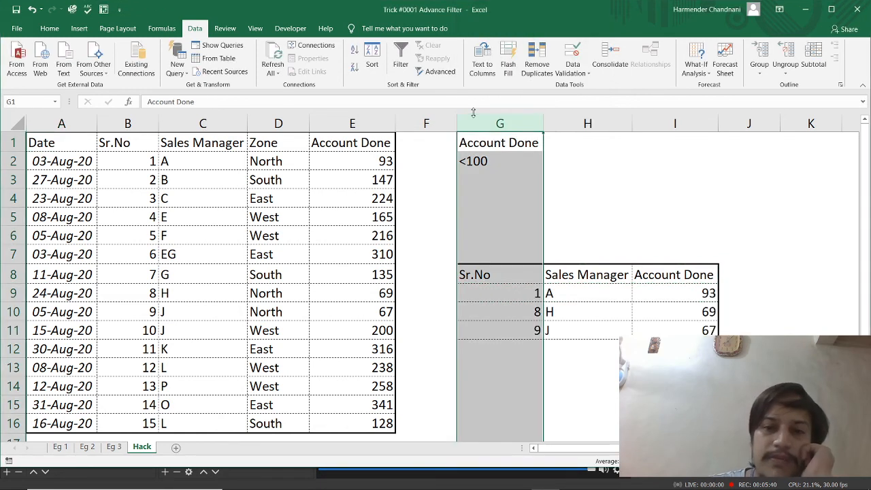
pyautogui.click(494, 281)
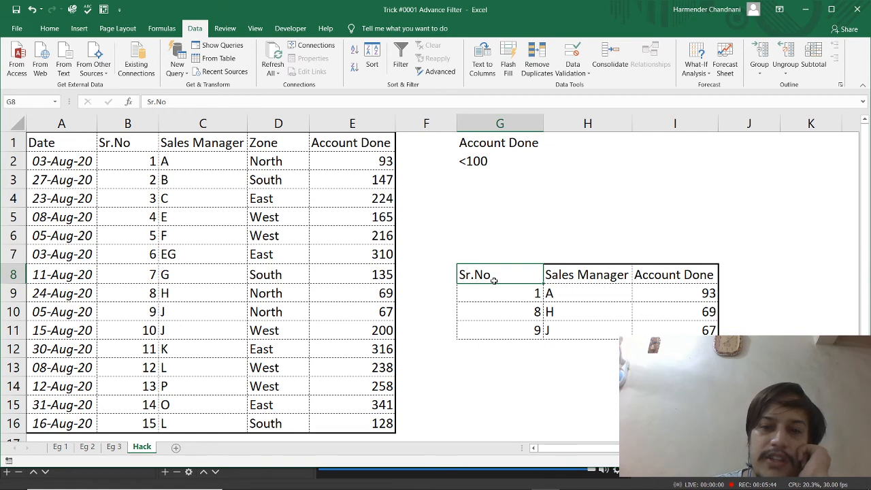
pyautogui.moveTo(386, 292); pyautogui.dragTo(36, 311)
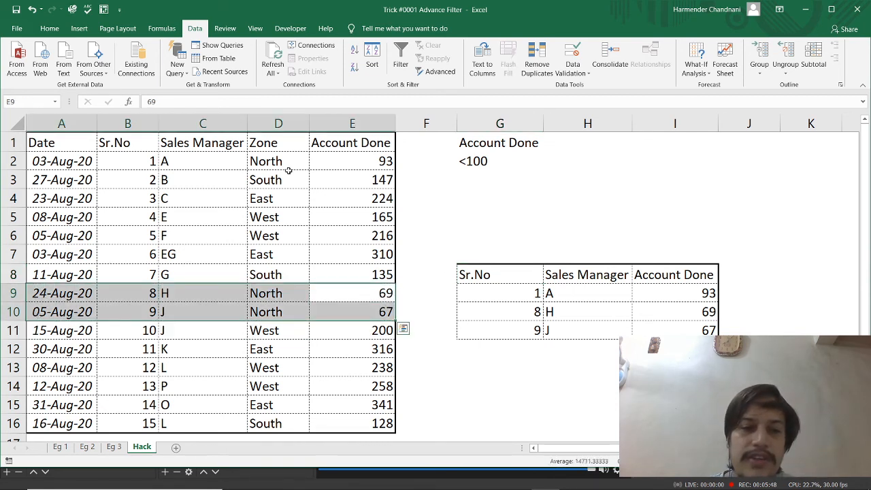
pyautogui.keyDown('ctrl'); pyautogui.moveTo(320, 168); pyautogui.dragTo(51, 162); pyautogui.keyUp('ctrl')
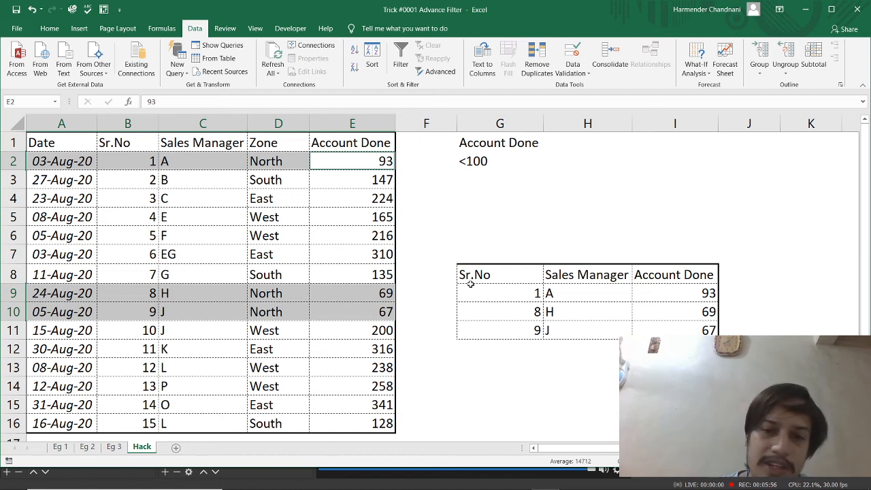
pyautogui.click(494, 276)
pyautogui.moveTo(494, 275); pyautogui.dragTo(688, 334)
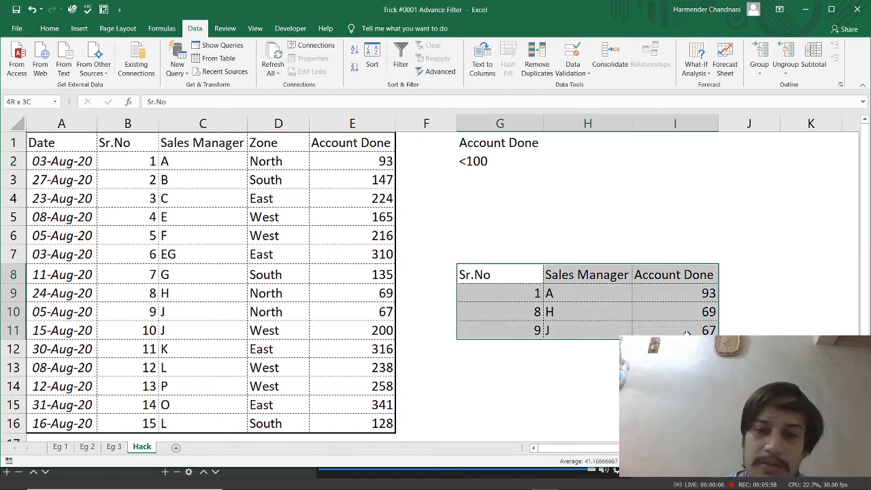
pyautogui.click(65, 141)
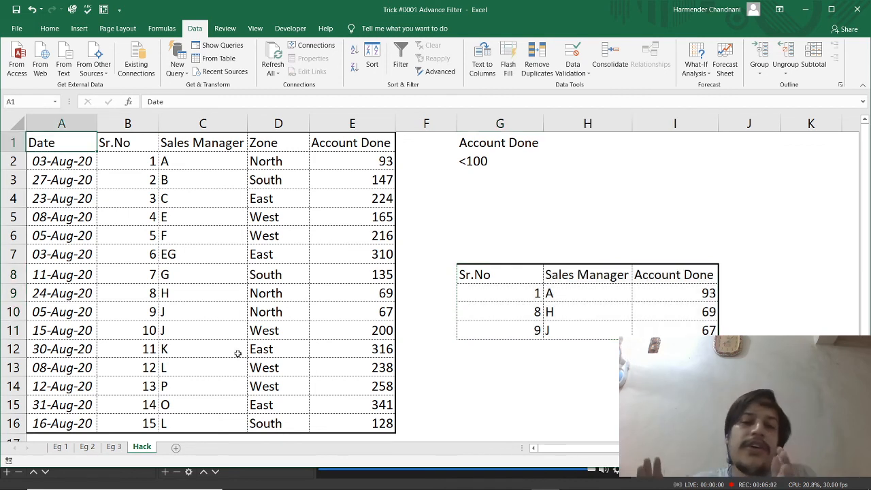